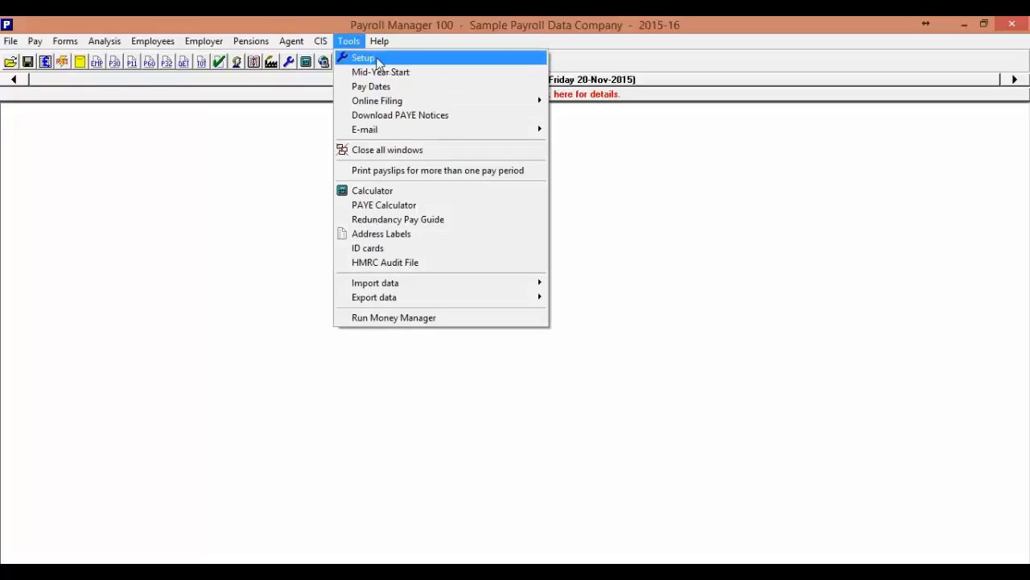
Step: Review the program setup's general options, default data folder, and report and printing settings, then close the setup
click(379, 61)
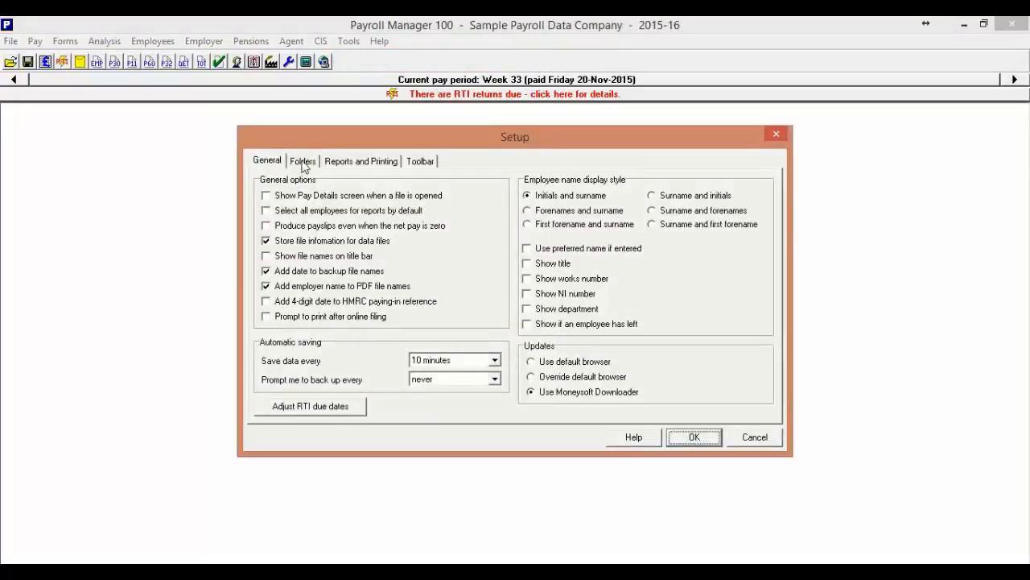
click(303, 161)
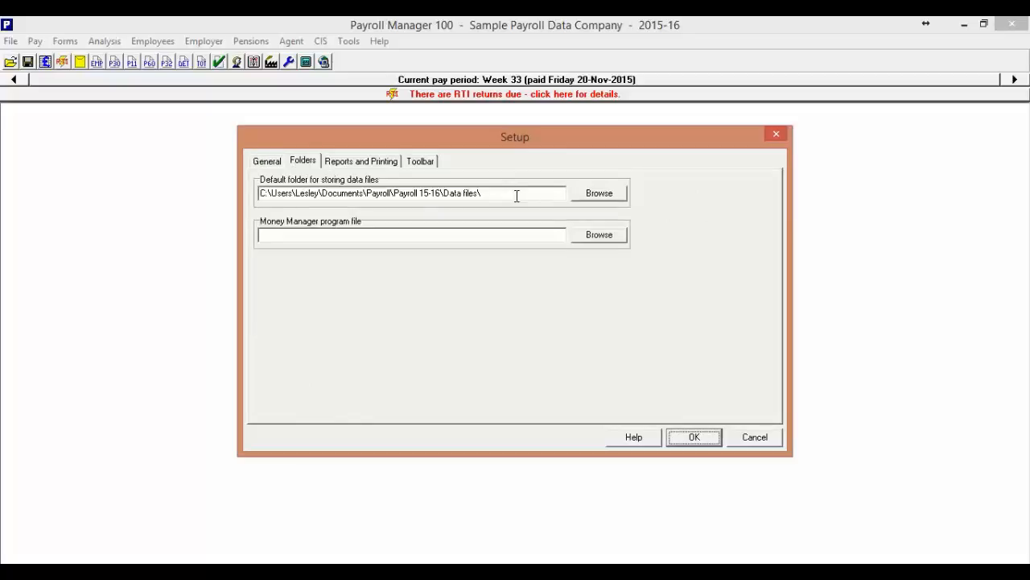
click(377, 165)
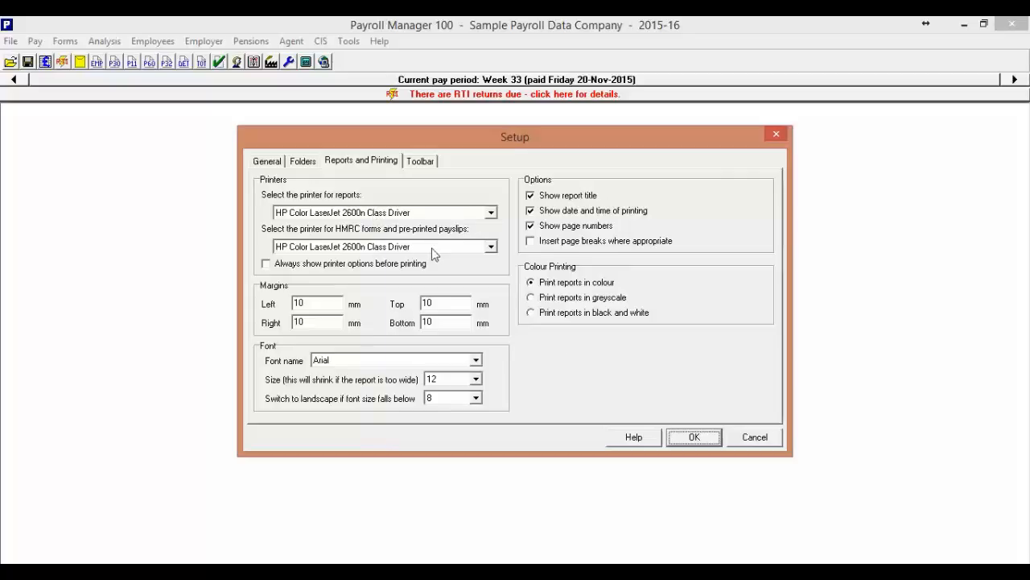
click(694, 436)
Step: Open the pay dates for changing and review the monthly pay dates and nominal pay month
click(349, 42)
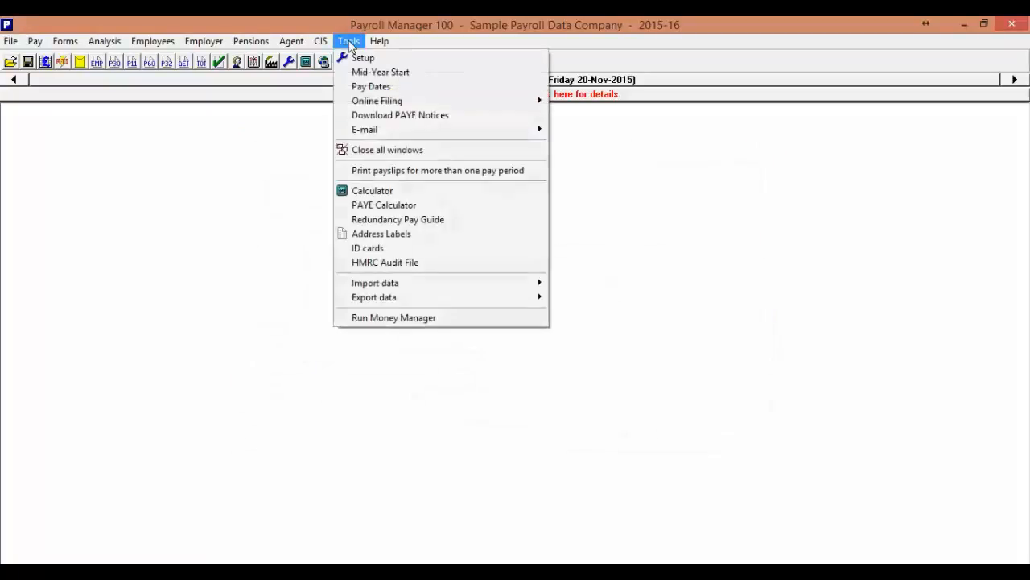
click(360, 88)
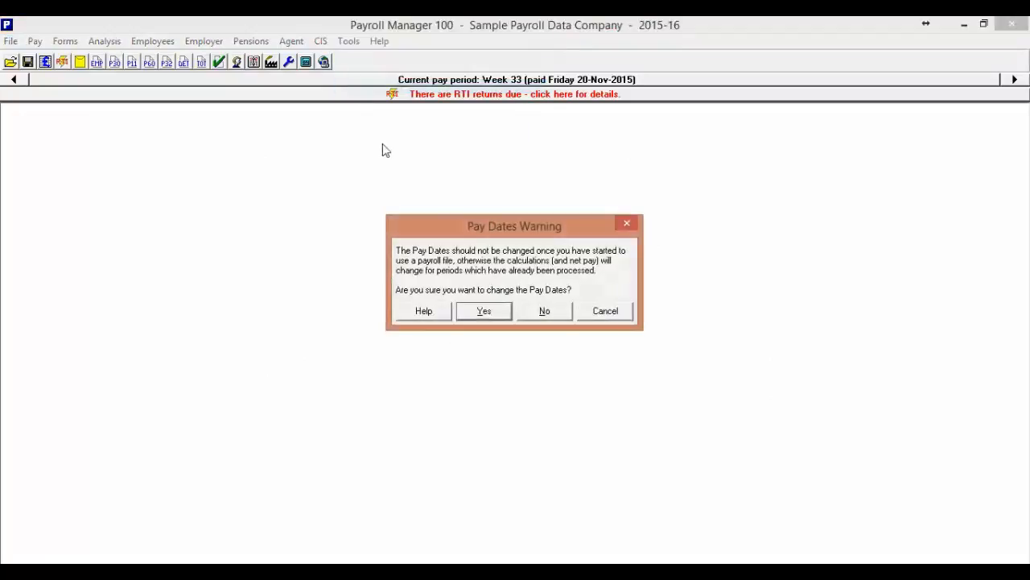
click(483, 311)
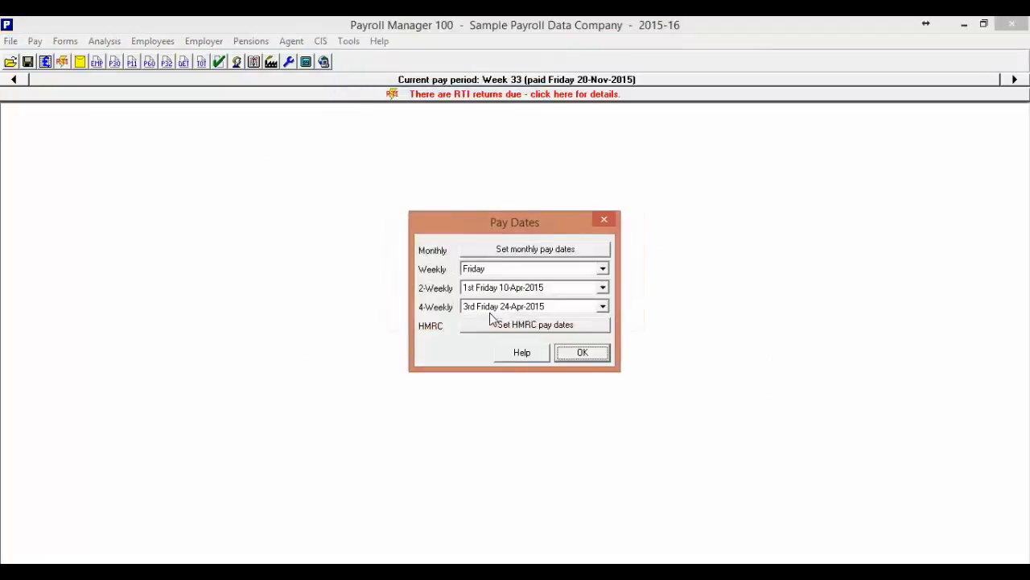
click(523, 252)
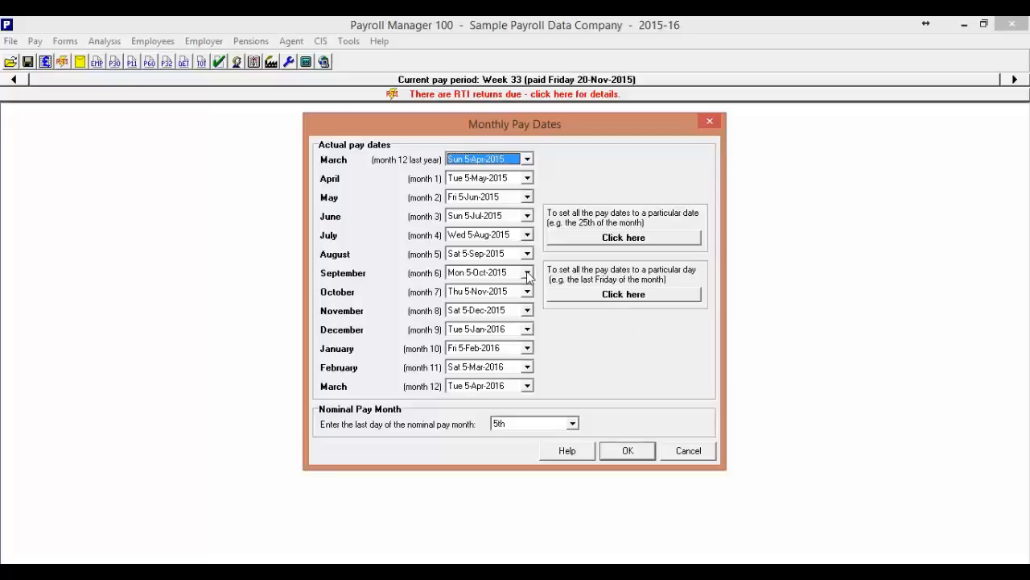
click(521, 156)
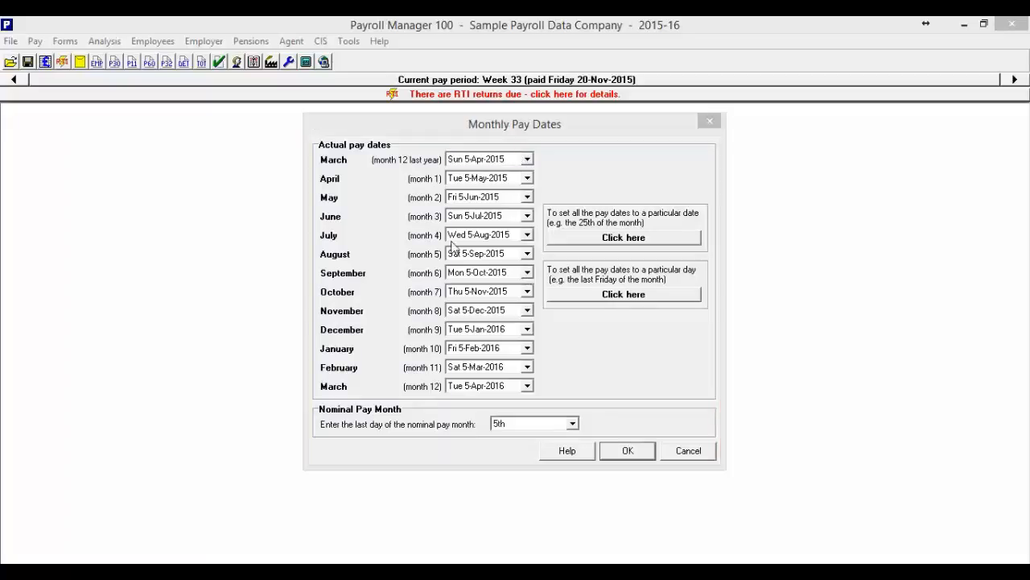
click(462, 278)
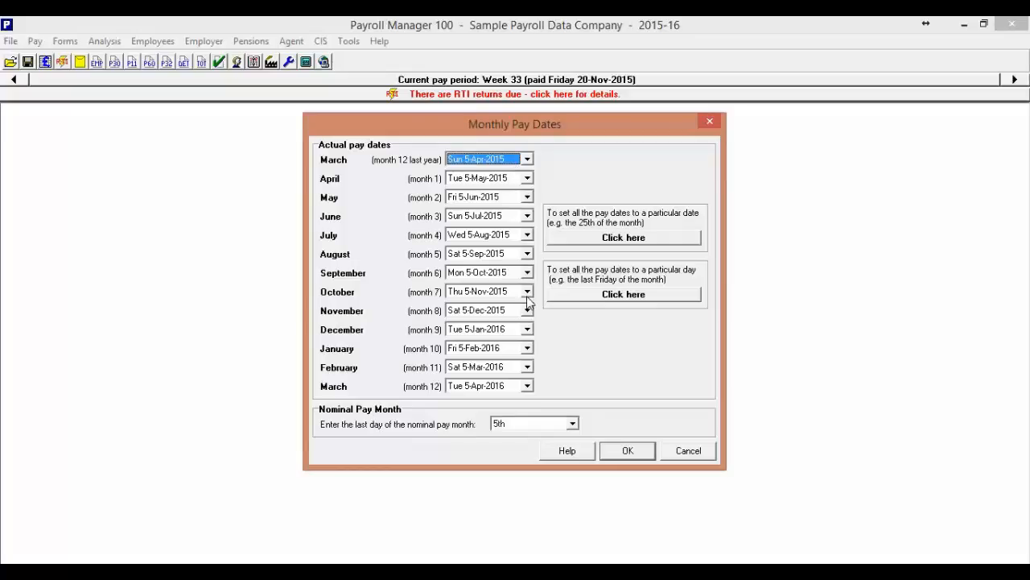
click(628, 451)
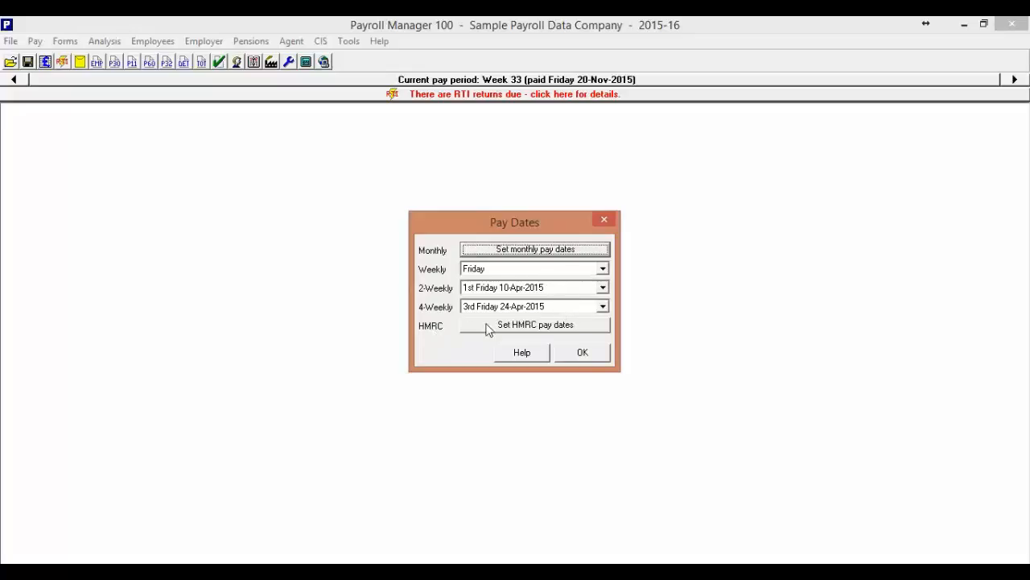
Step: Check the HMRC Tax & NIC payment frequency and pay date, then close the pay dates settings
click(528, 326)
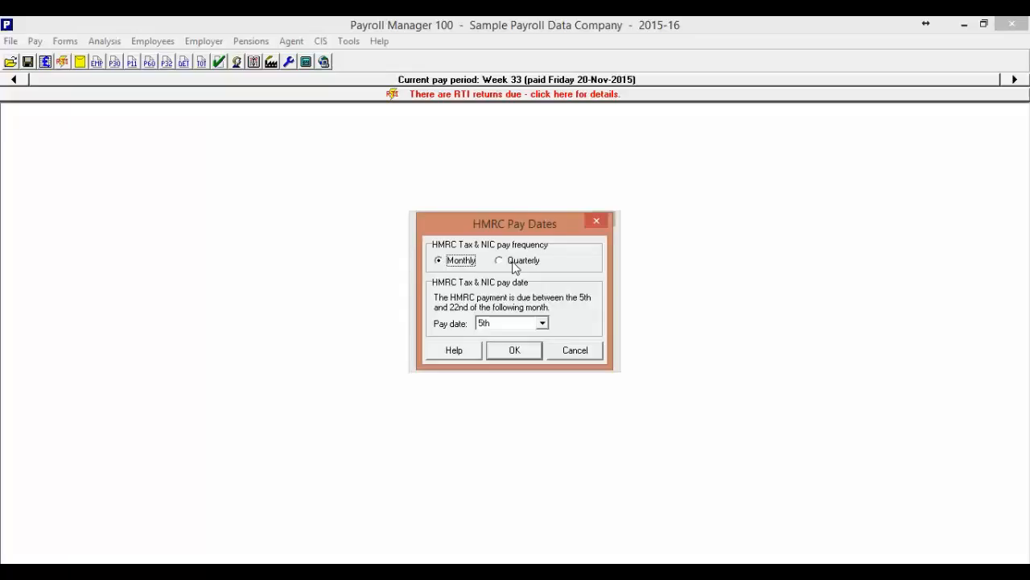
click(515, 352)
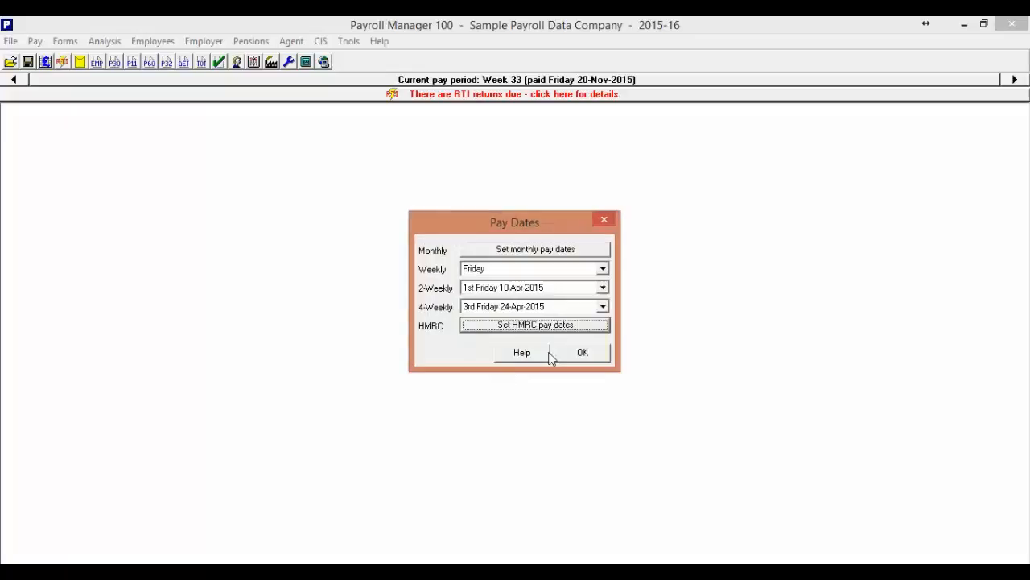
click(582, 355)
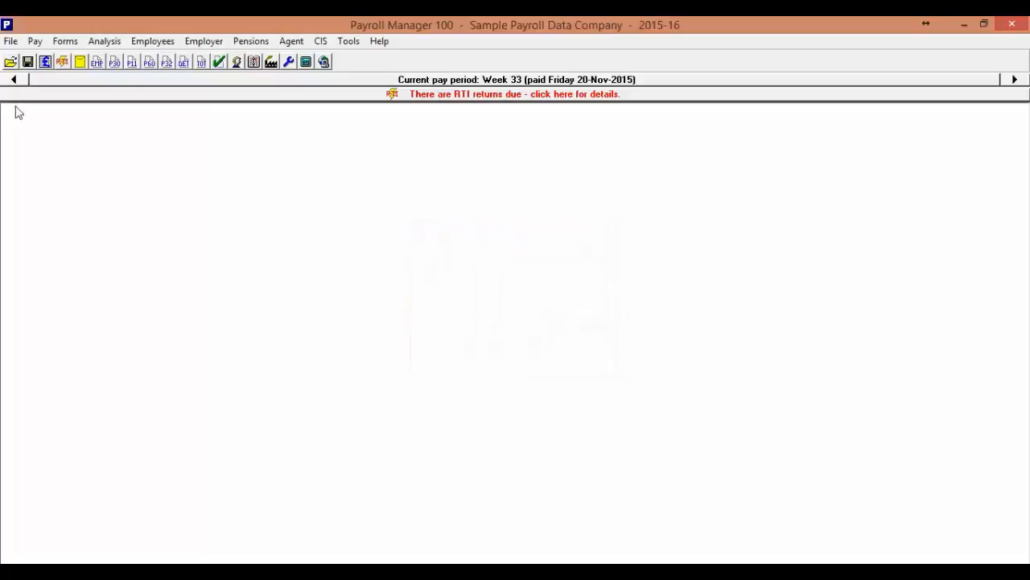
Step: Examine April's Employer's Tax Summary from the Tax & NIC Actually Paid figures, down to the net outlay, then close it
click(34, 41)
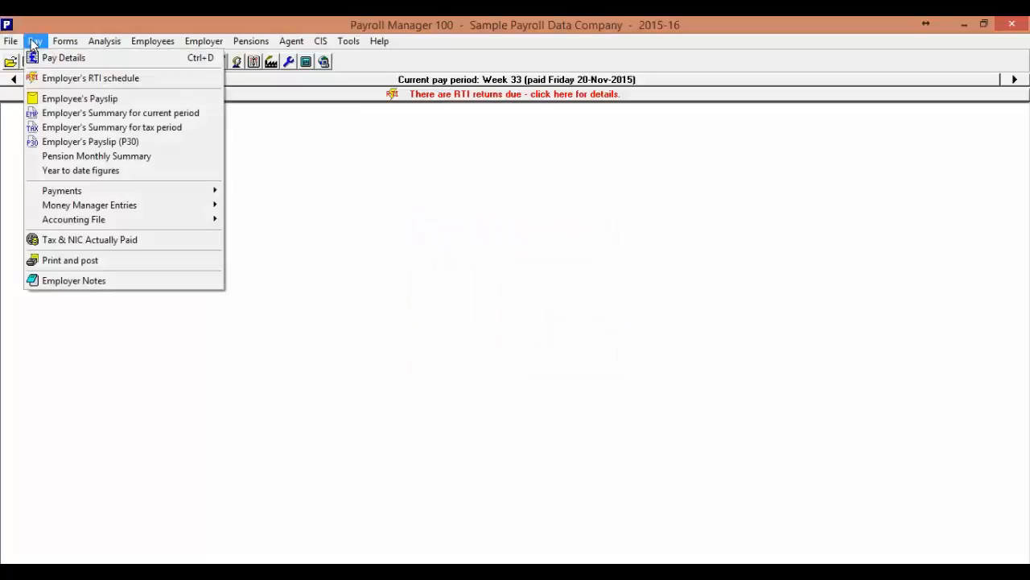
click(108, 244)
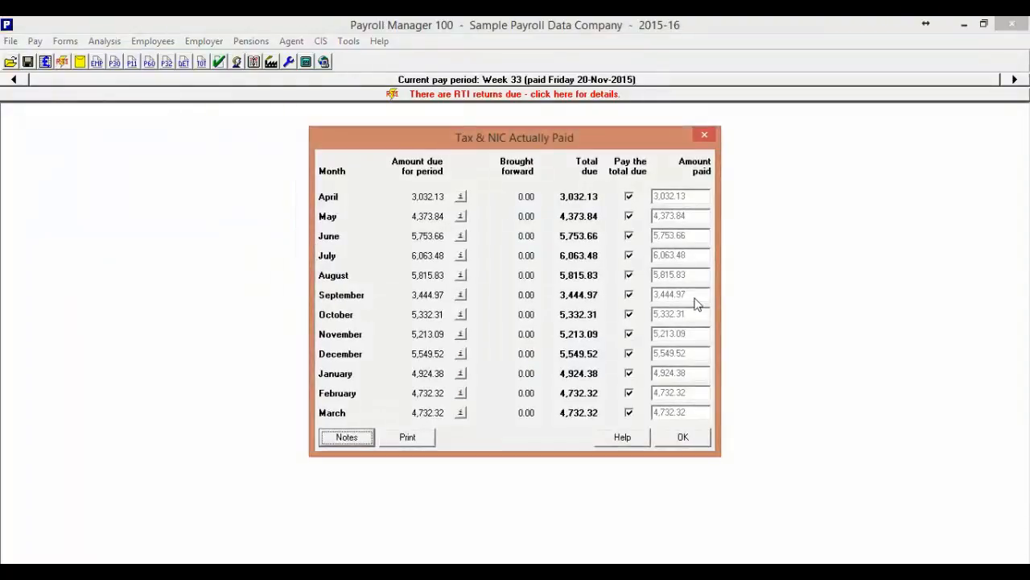
click(460, 197)
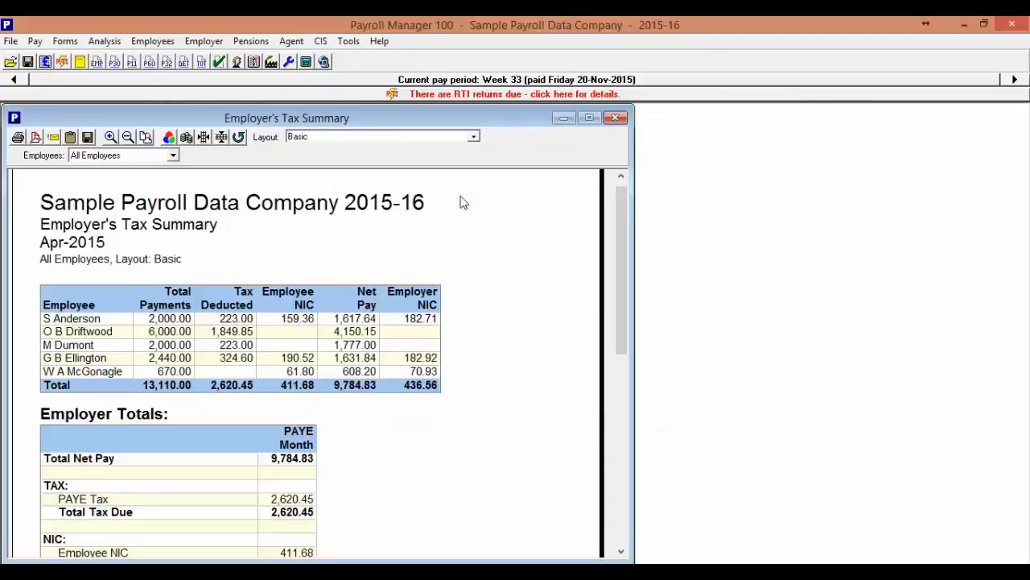
scroll(438, 286, down, 3)
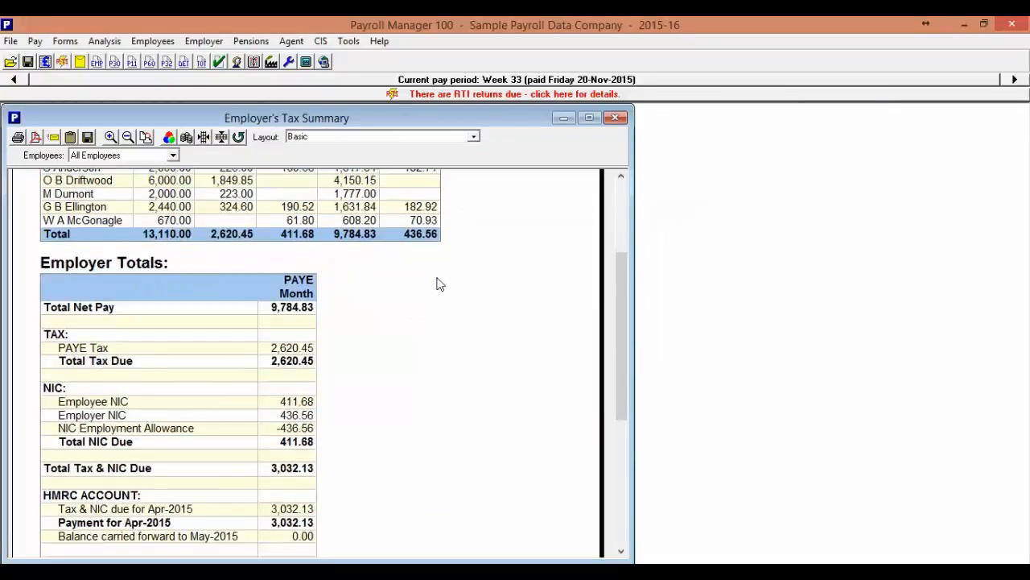
scroll(443, 283, down, 1)
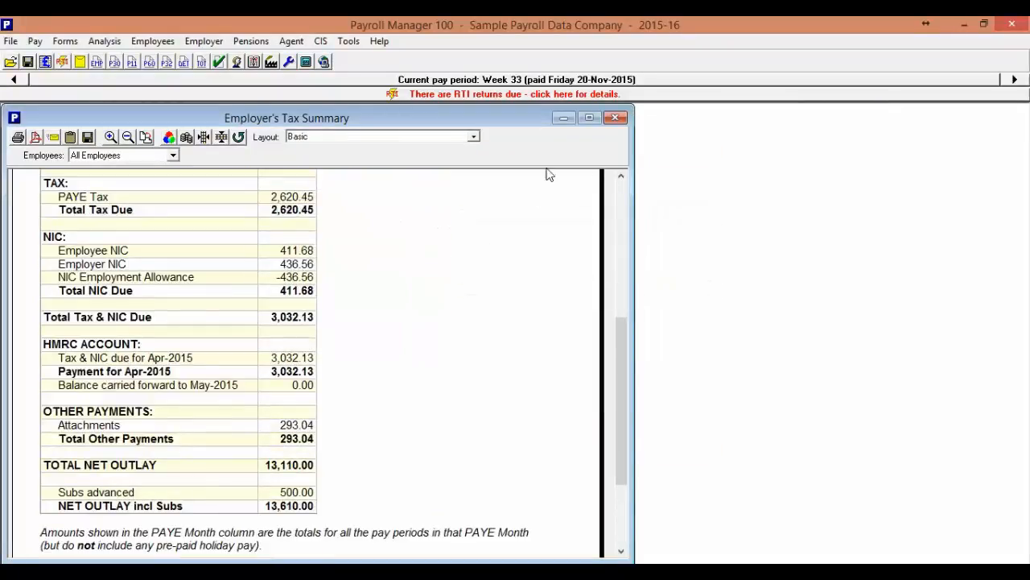
click(615, 118)
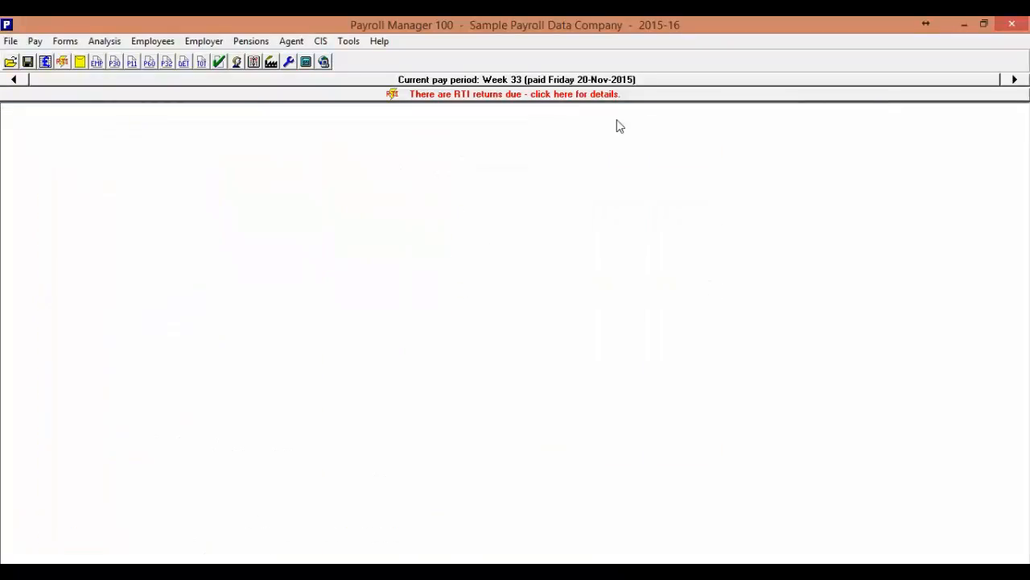
Step: View the online filing IDs and passwords for PAYE and CIS, leaving them without saving
click(348, 41)
mouse_move(380, 106)
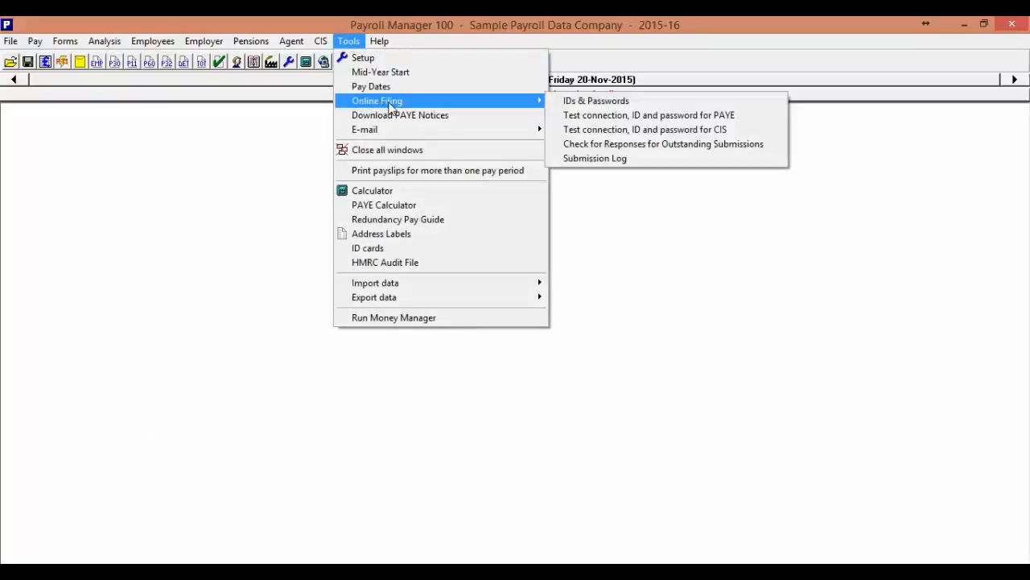
click(586, 102)
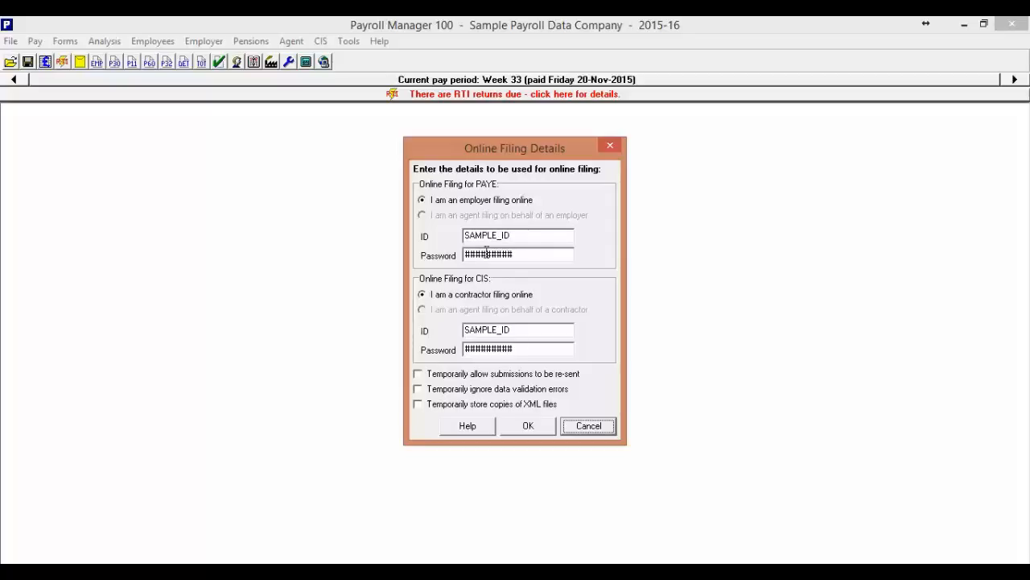
click(592, 429)
Step: Review the e-mail setup and view its "Payslips to employees" e-mail template
click(349, 42)
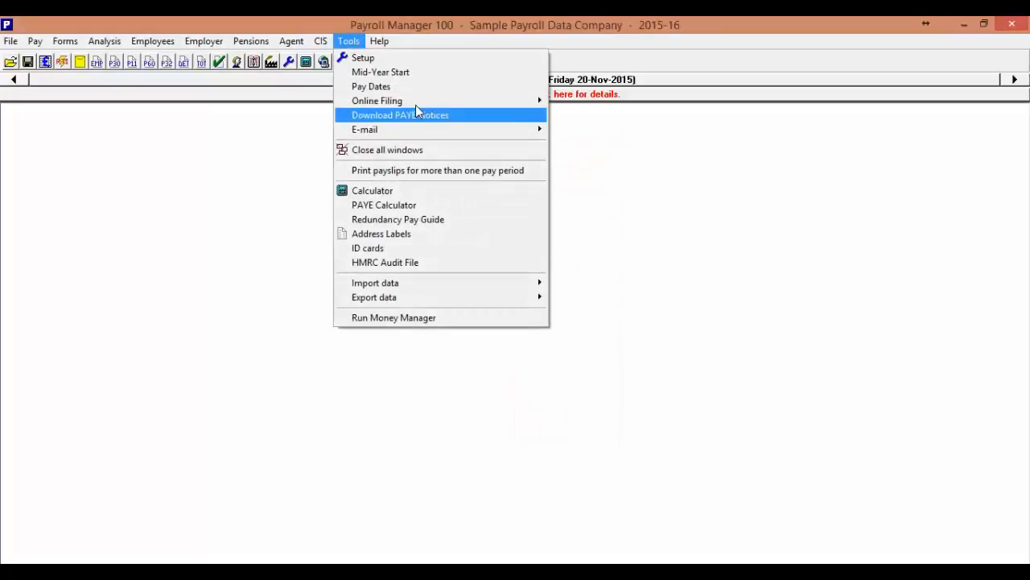
mouse_move(430, 102)
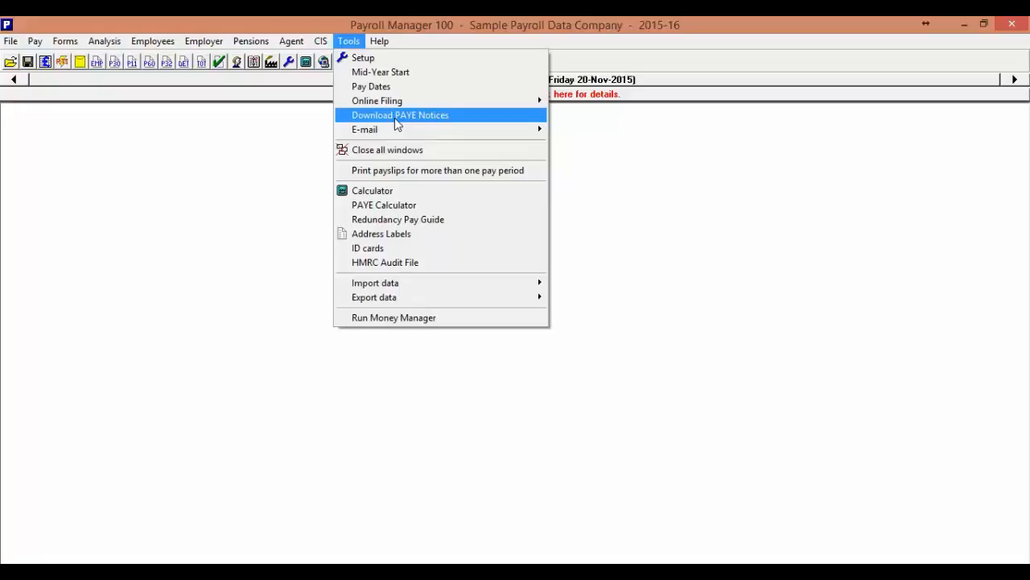
mouse_move(396, 133)
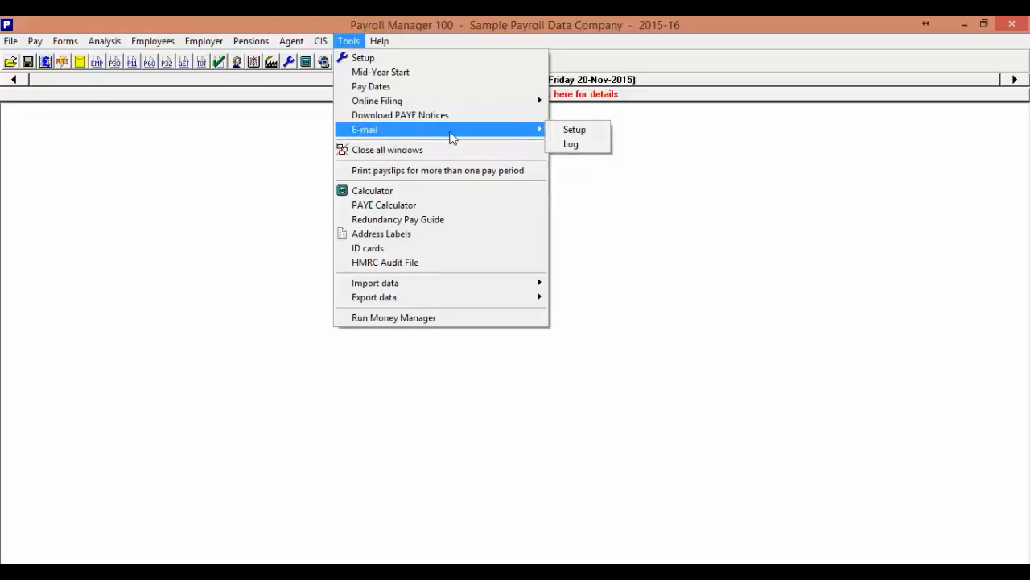
click(571, 134)
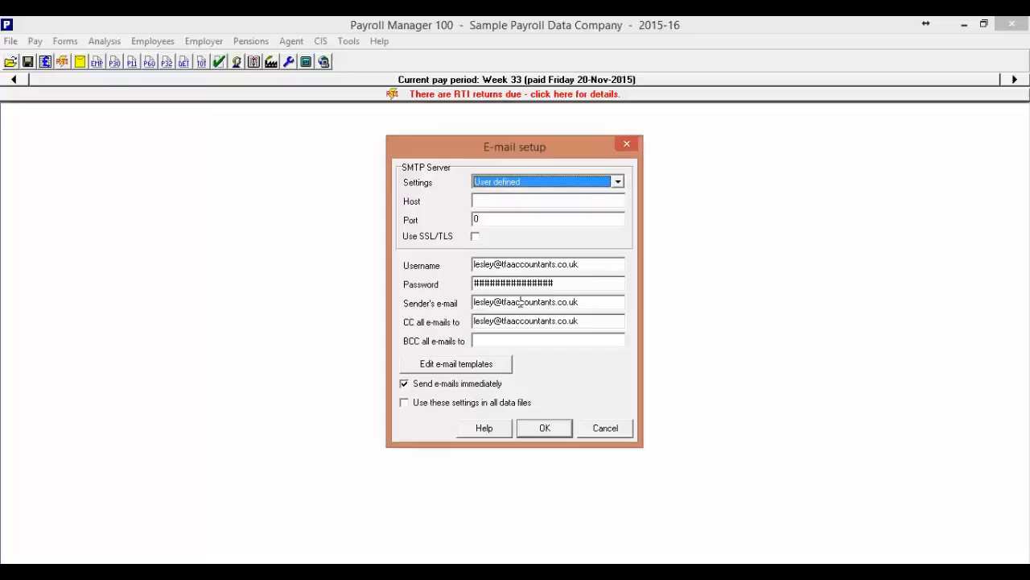
click(458, 367)
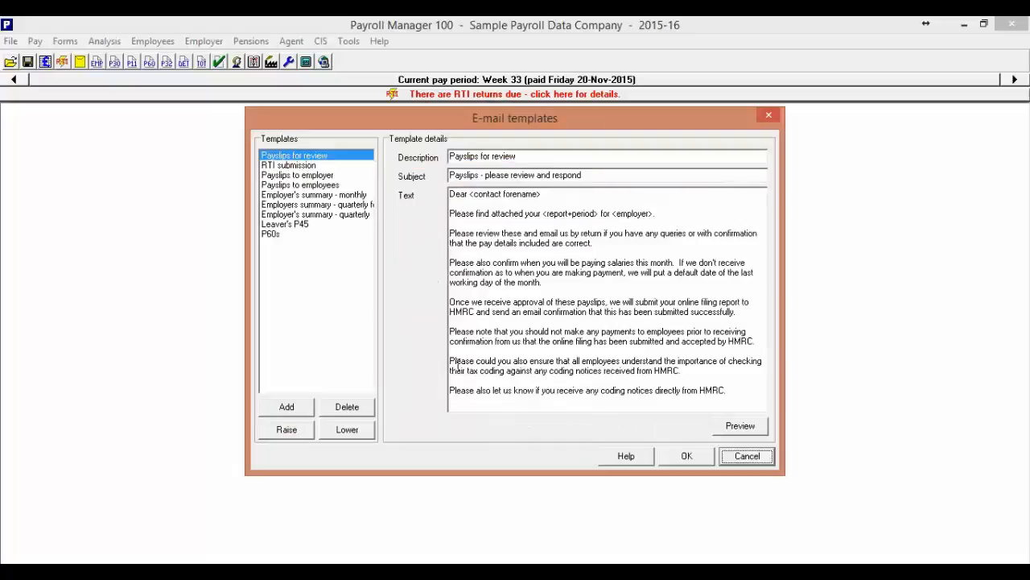
click(314, 185)
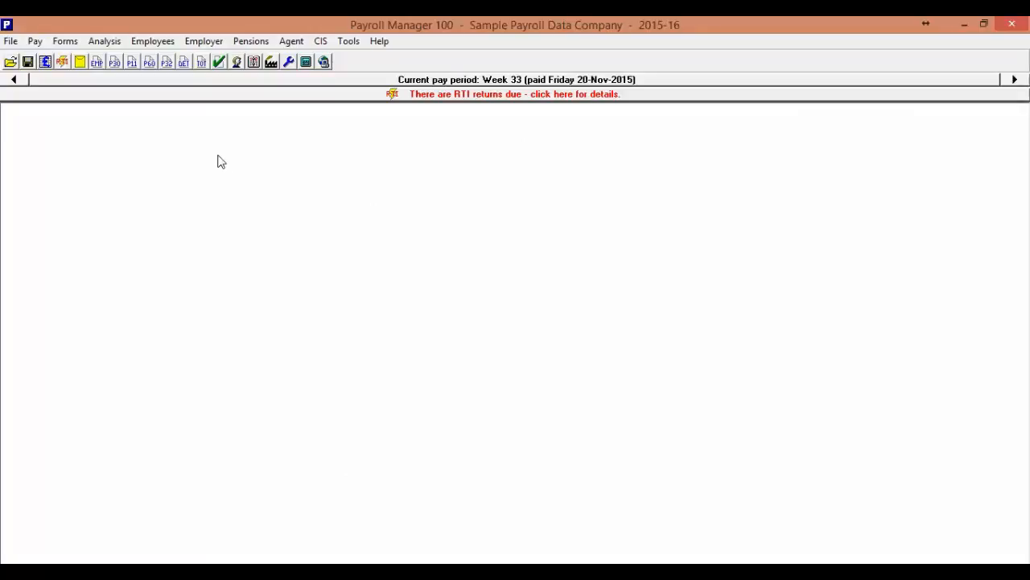
Step: View the employer's list of departments and close it
click(204, 41)
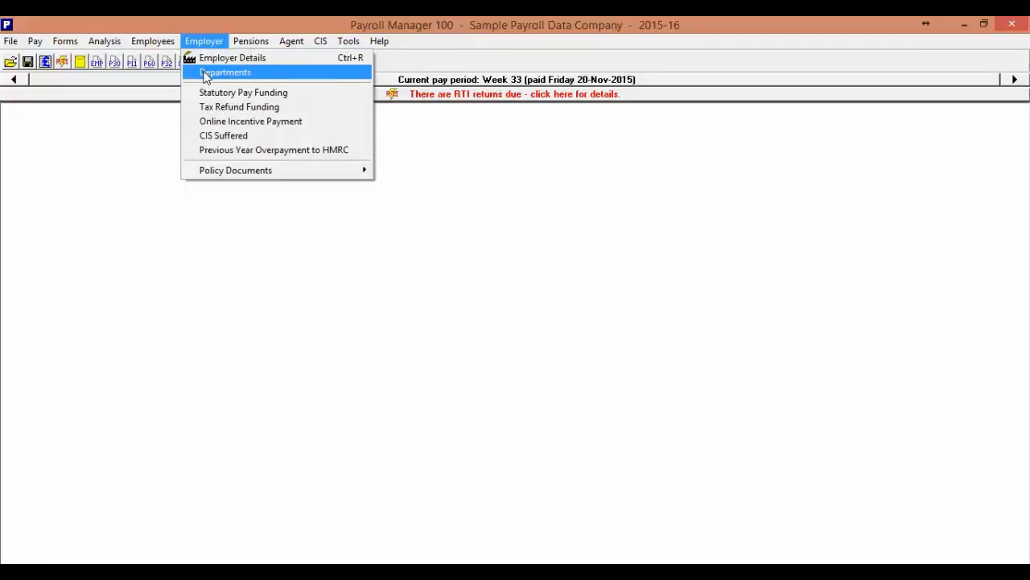
click(208, 74)
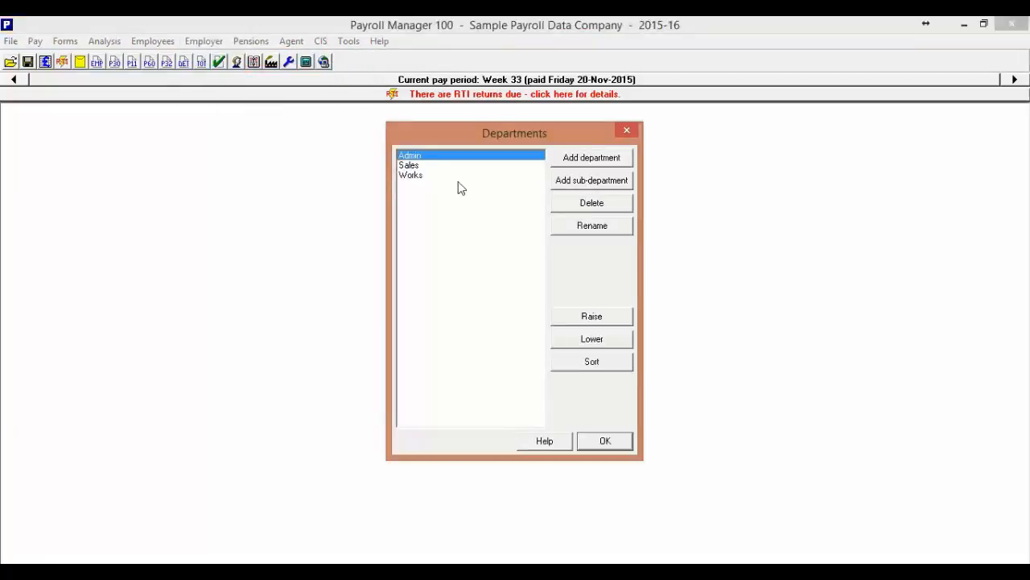
click(612, 440)
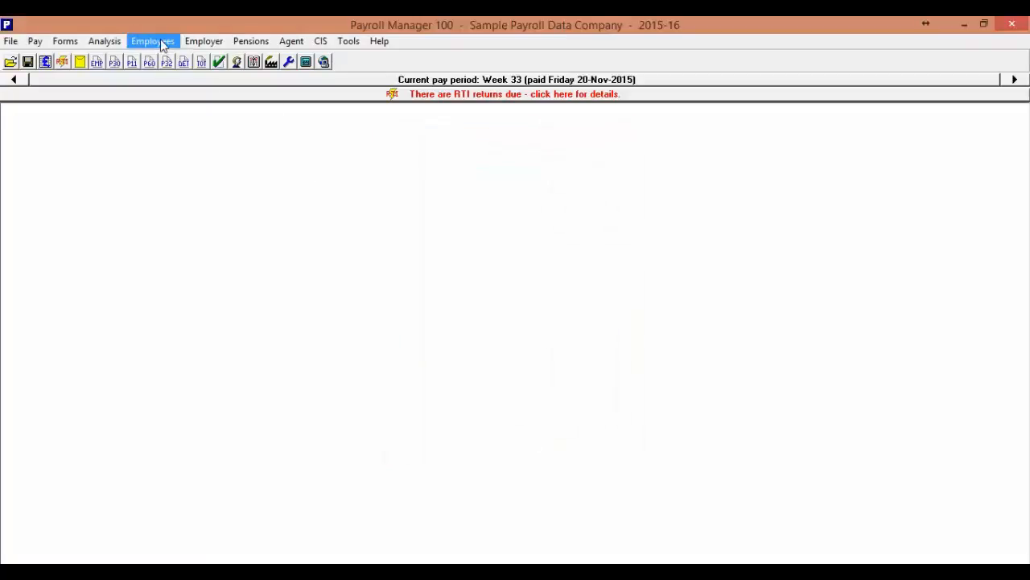
Step: View the first employee's work details, including the department assignment, then close the employee details
click(160, 39)
click(161, 56)
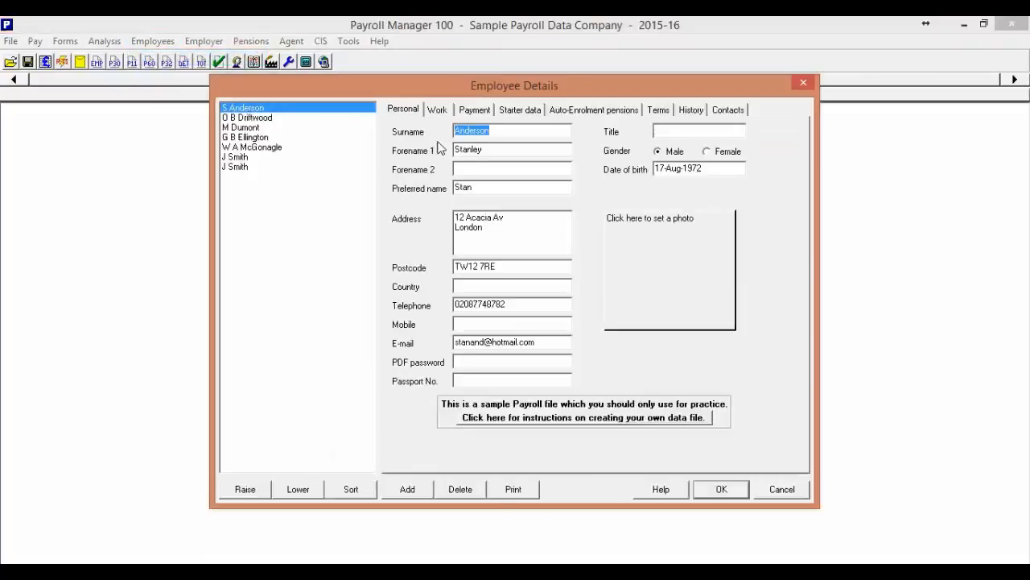
click(439, 112)
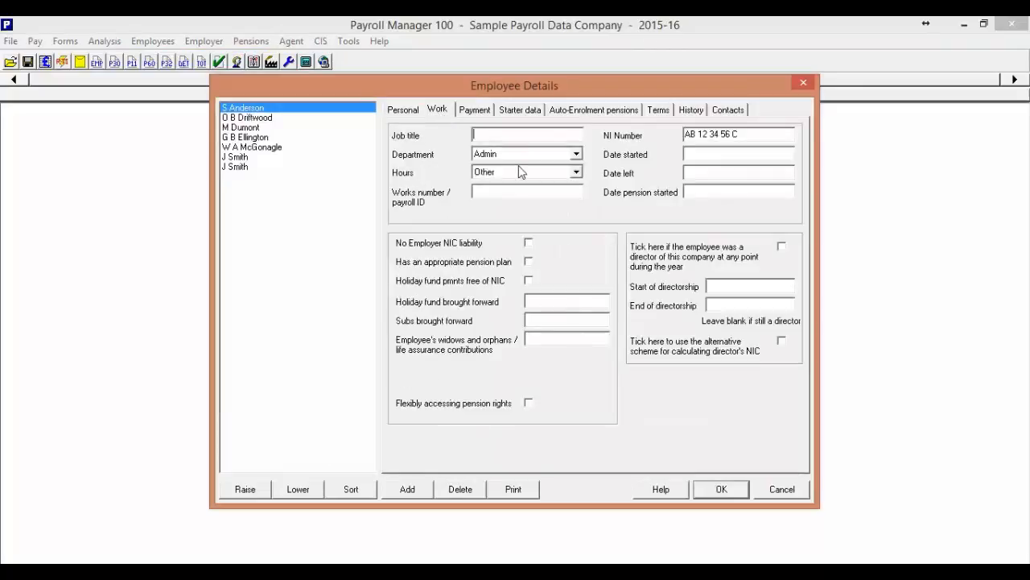
click(722, 490)
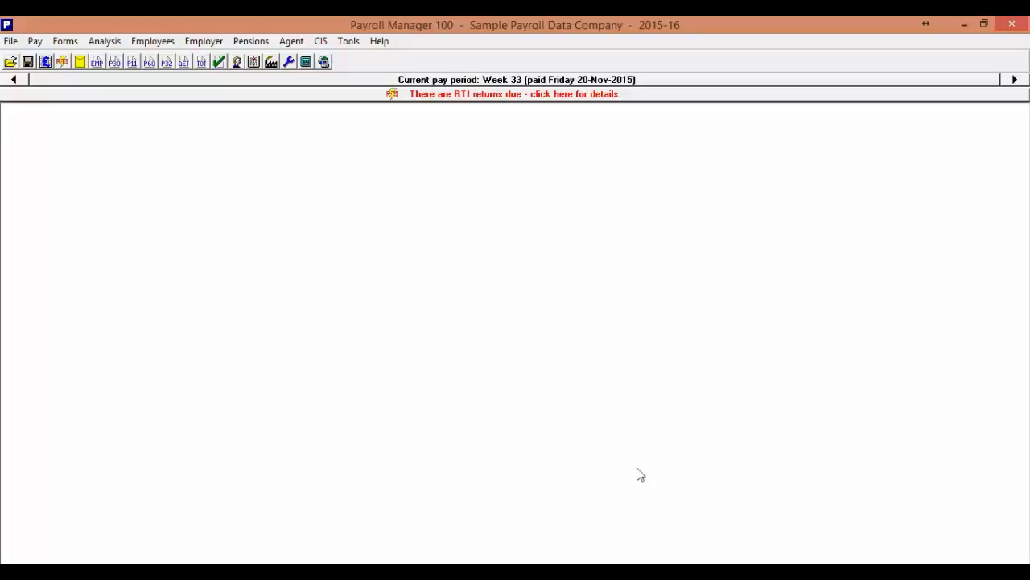
Step: Look through the general help's search and contents listings, then close the help
click(380, 41)
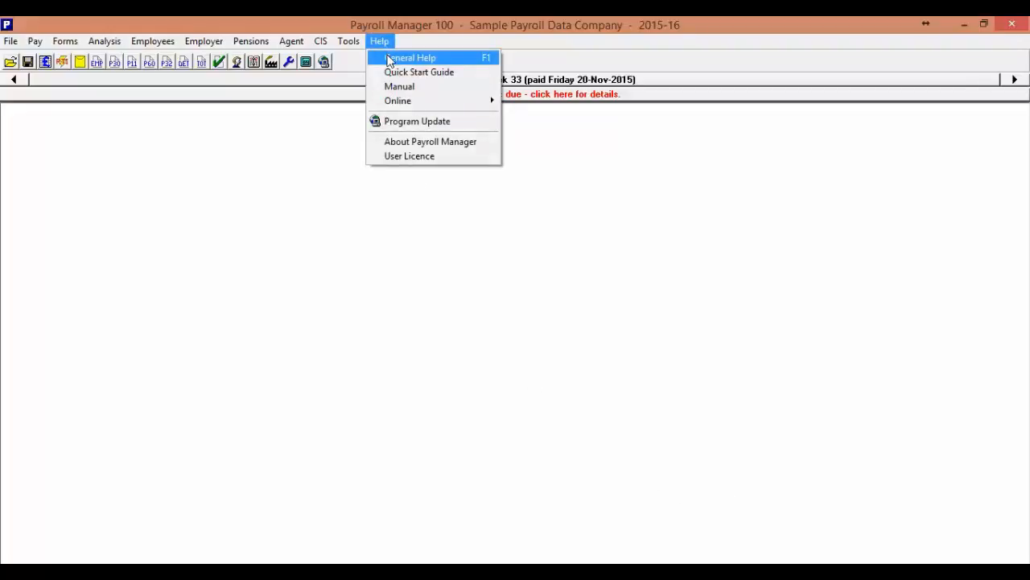
click(389, 62)
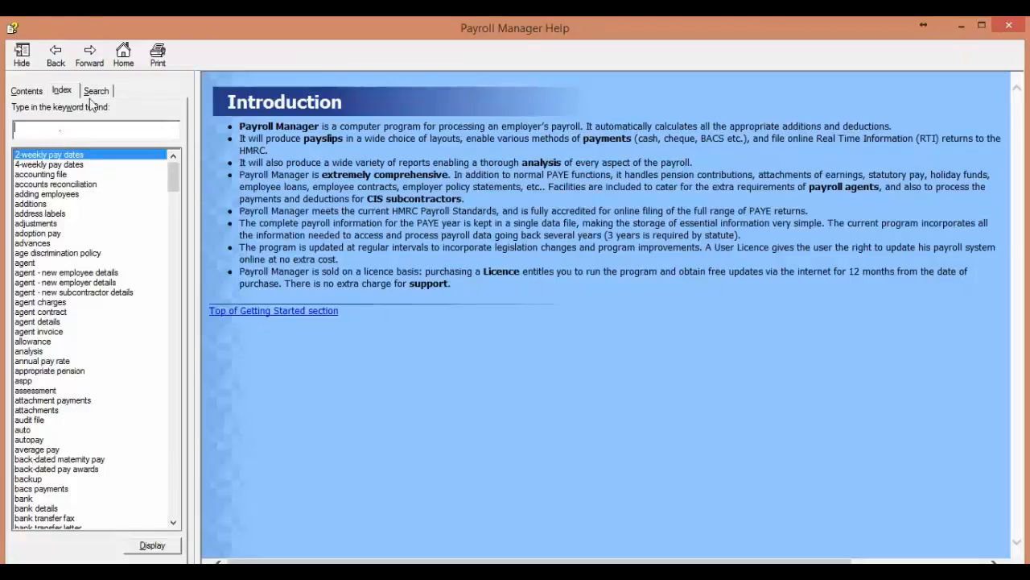
click(96, 91)
click(27, 91)
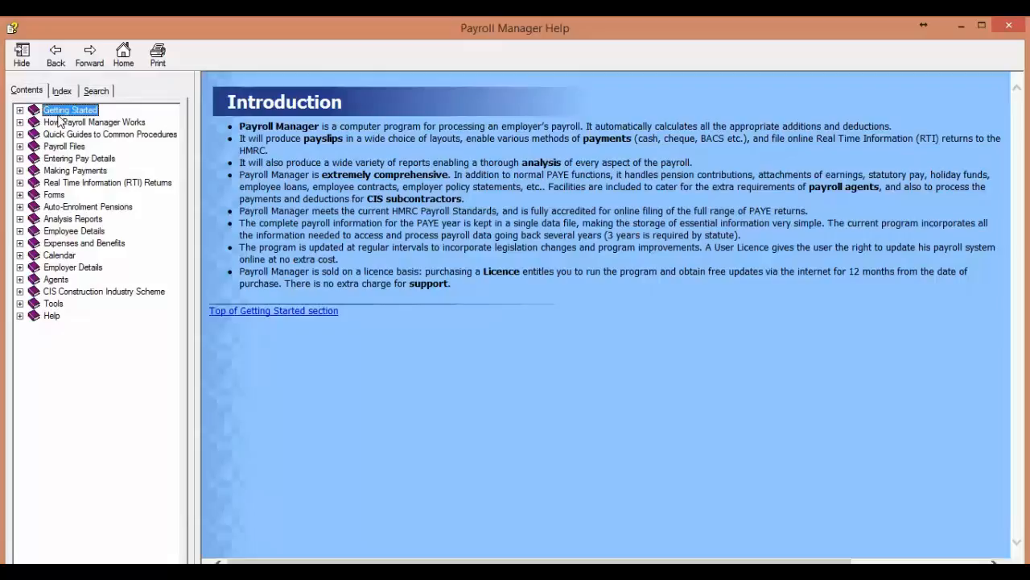
click(1010, 28)
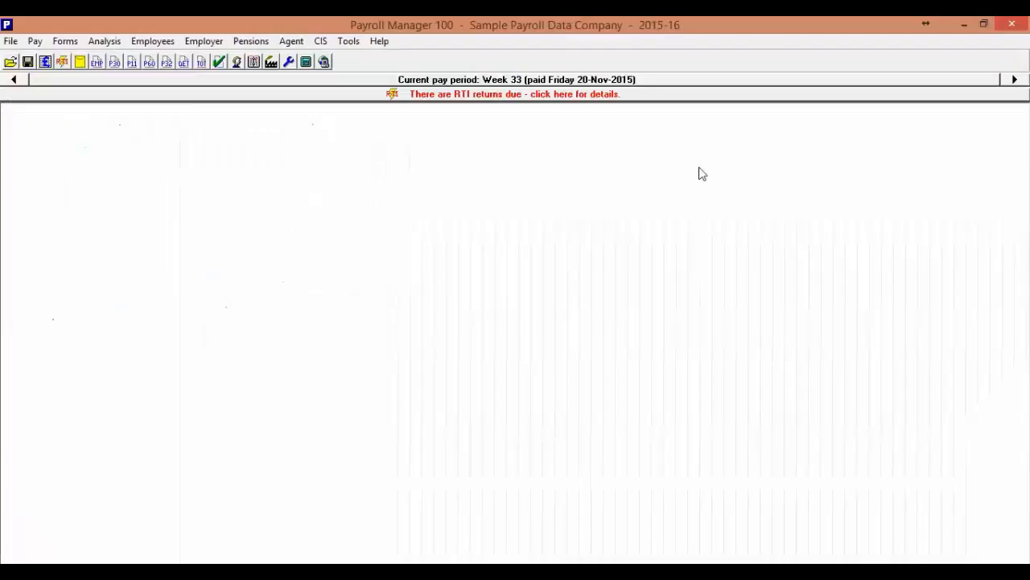